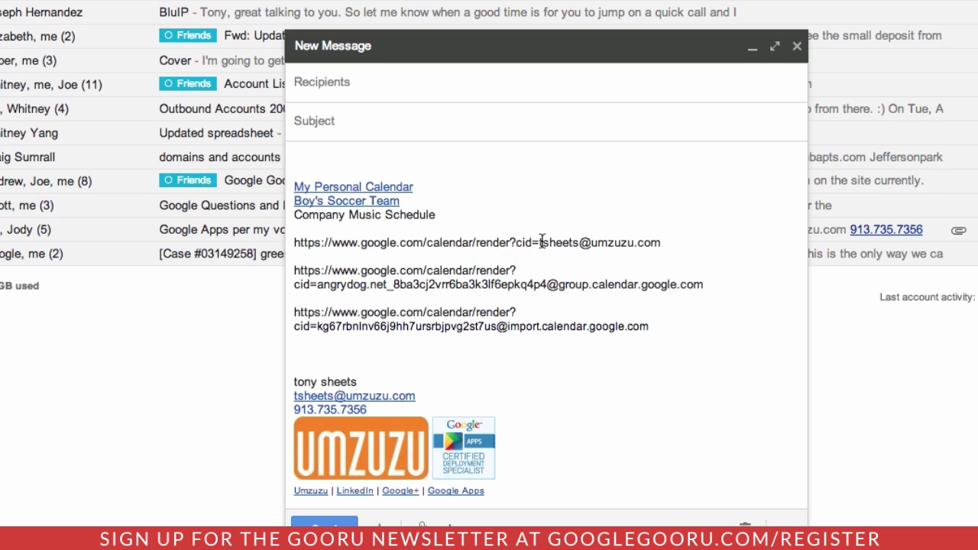
- Highlight the calendar ID in each of the three URLs, then the shared calendar/render?cid= prefix
left_click_drag(539, 242, 667, 242)
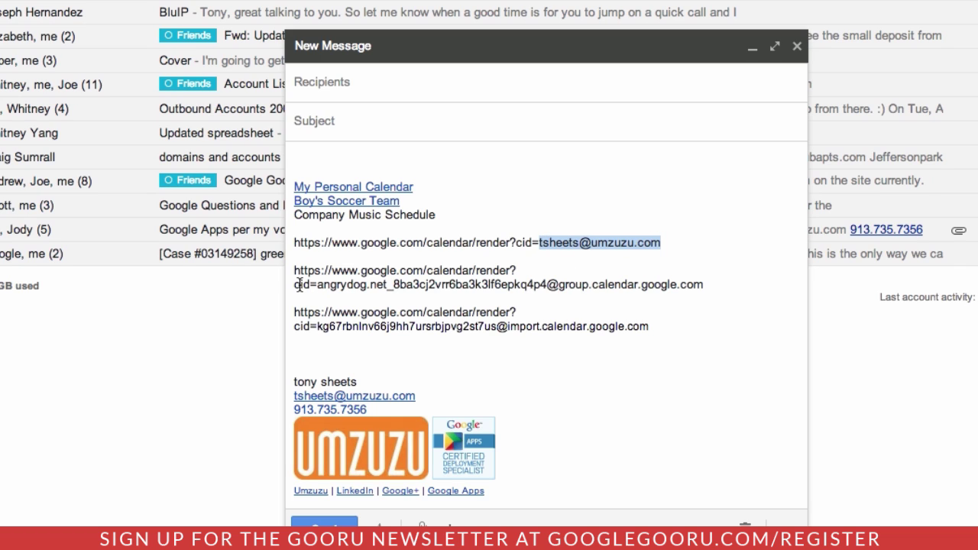
left_click_drag(317, 284, 703, 285)
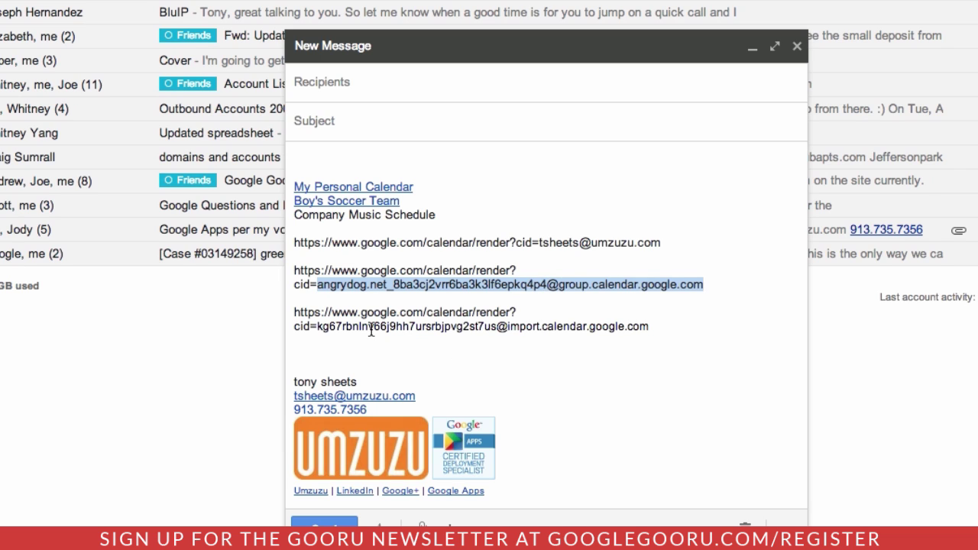
left_click(321, 327)
left_click_drag(319, 328, 650, 327)
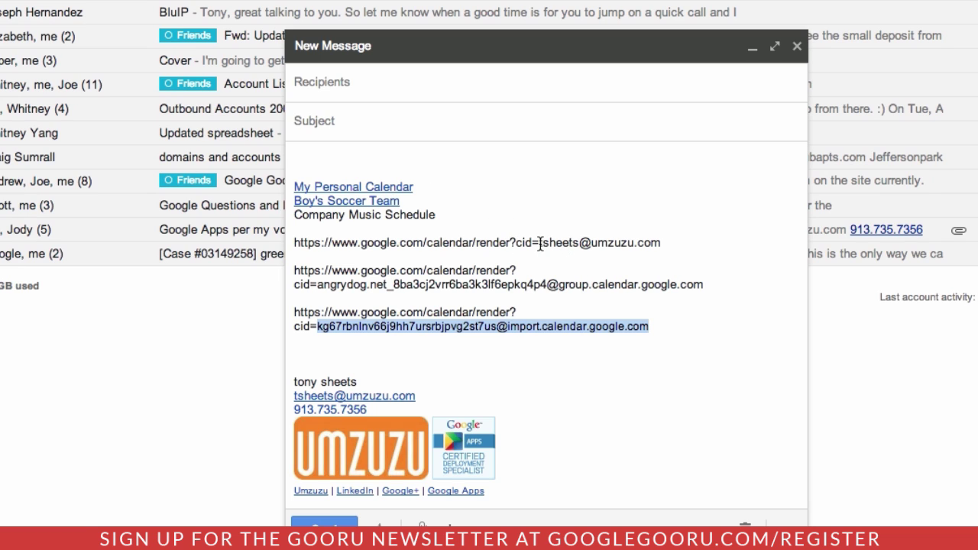
left_click_drag(540, 243, 293, 243)
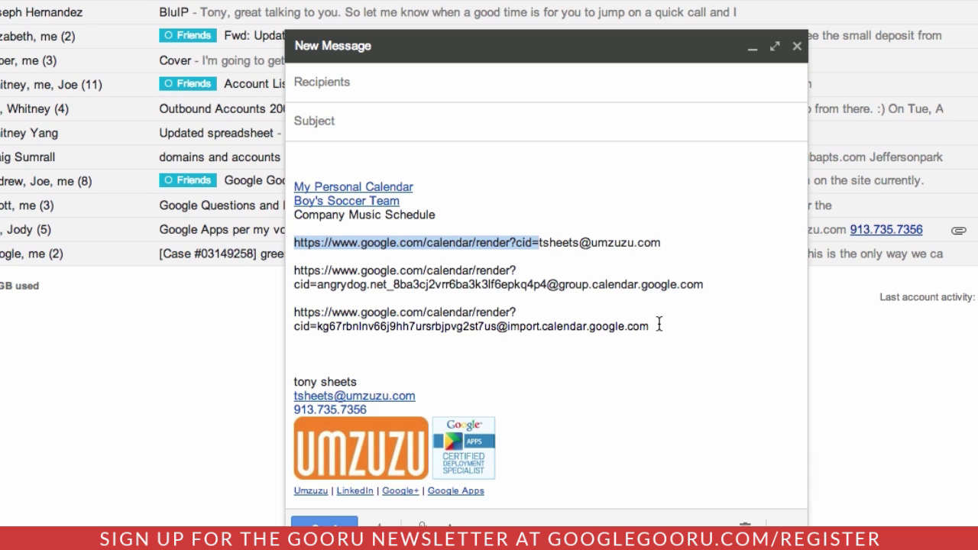
- Copy the full third subscribe URL
left_click_drag(659, 324, 298, 319)
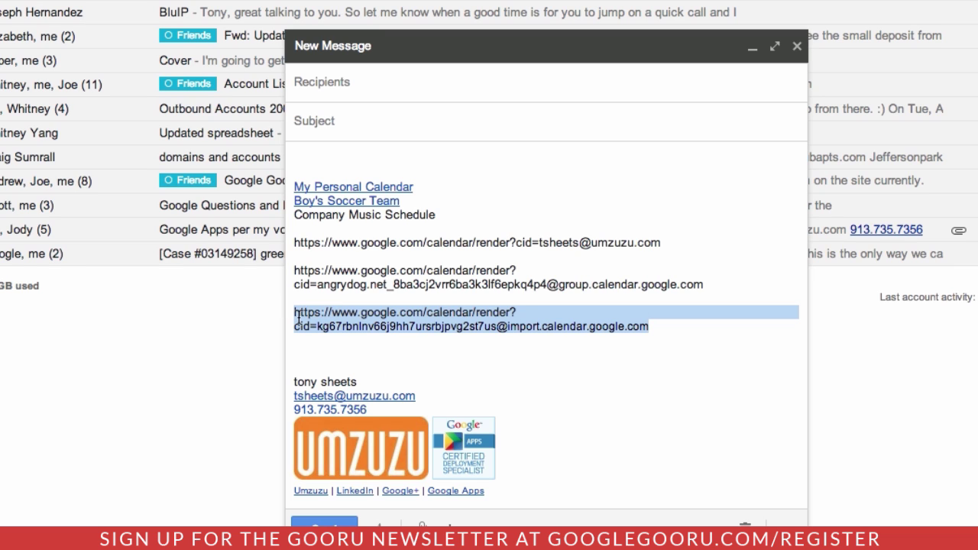
right_click(357, 325)
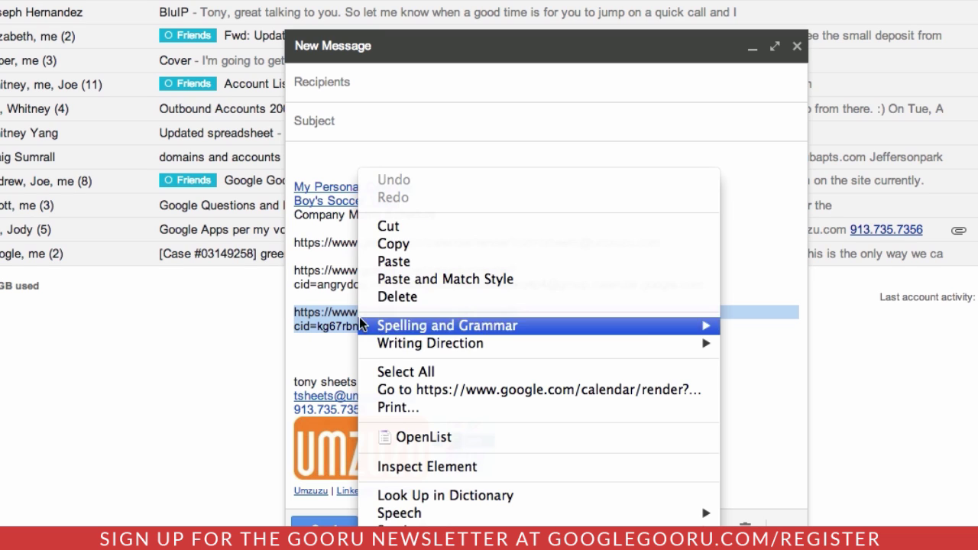
left_click(403, 246)
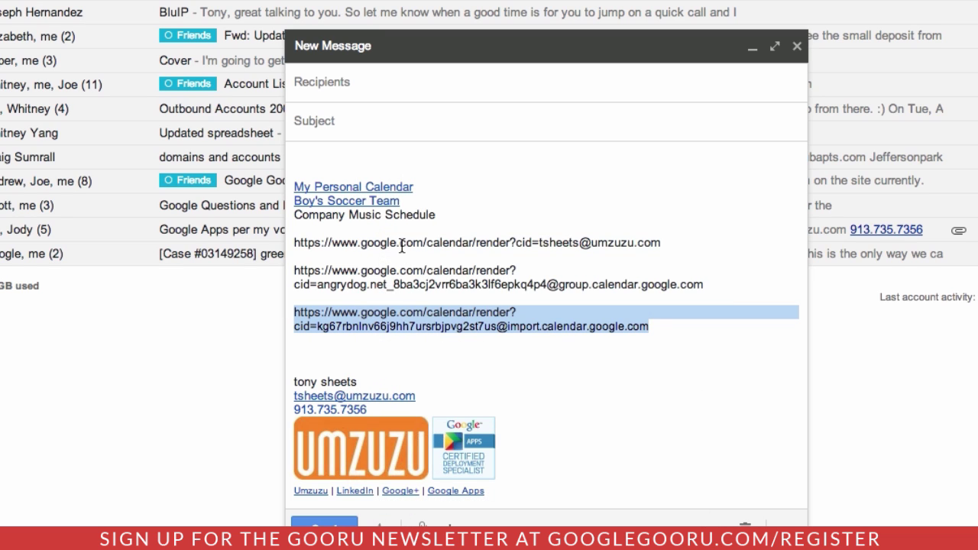
- Link the text Company Music Schedule to the copied third calendar URL
left_click_drag(437, 217, 280, 217)
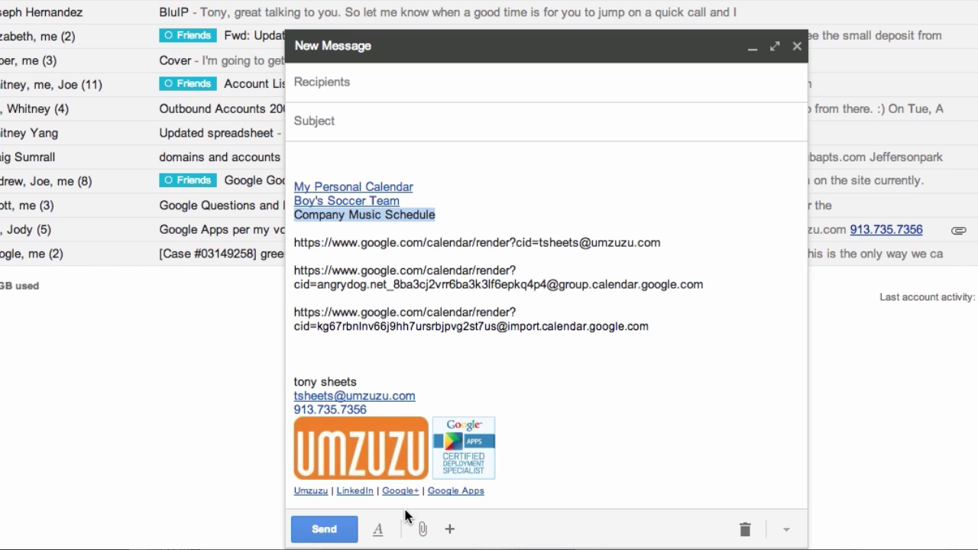
mouse_move(449, 529)
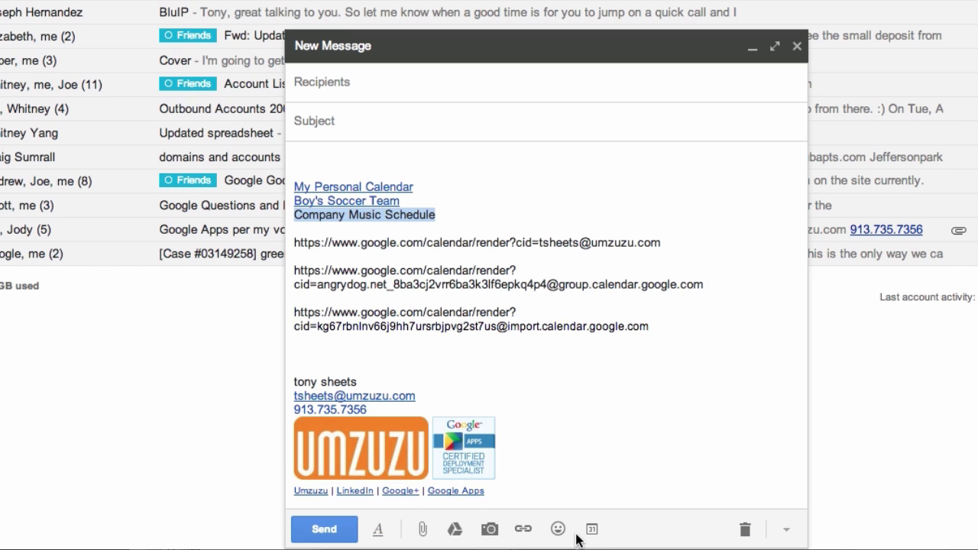
left_click(523, 529)
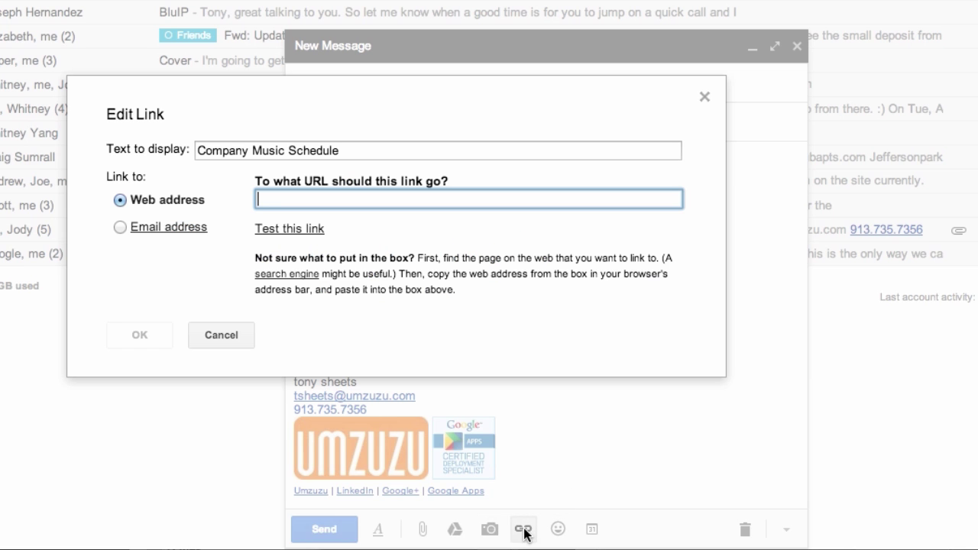
right_click(376, 194)
left_click(399, 284)
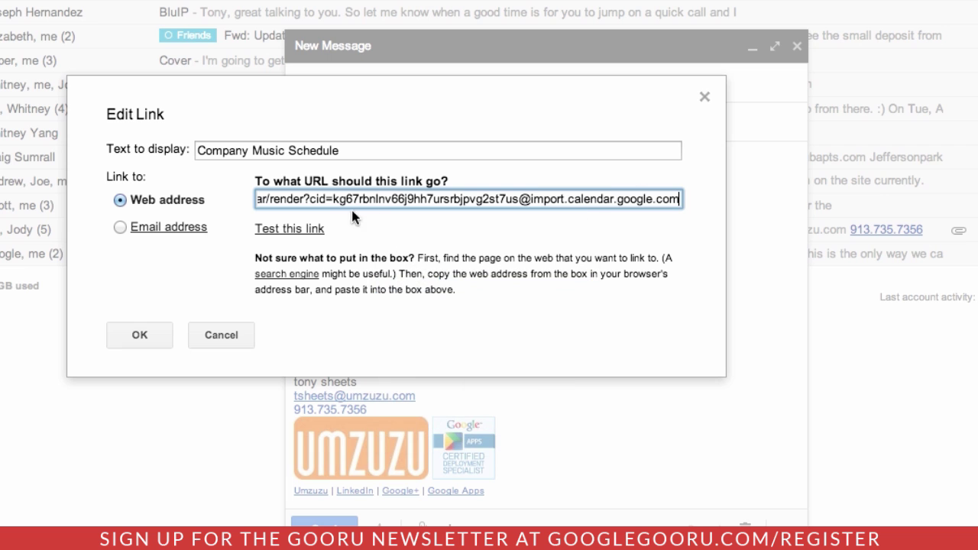
left_click_drag(330, 200, 190, 205)
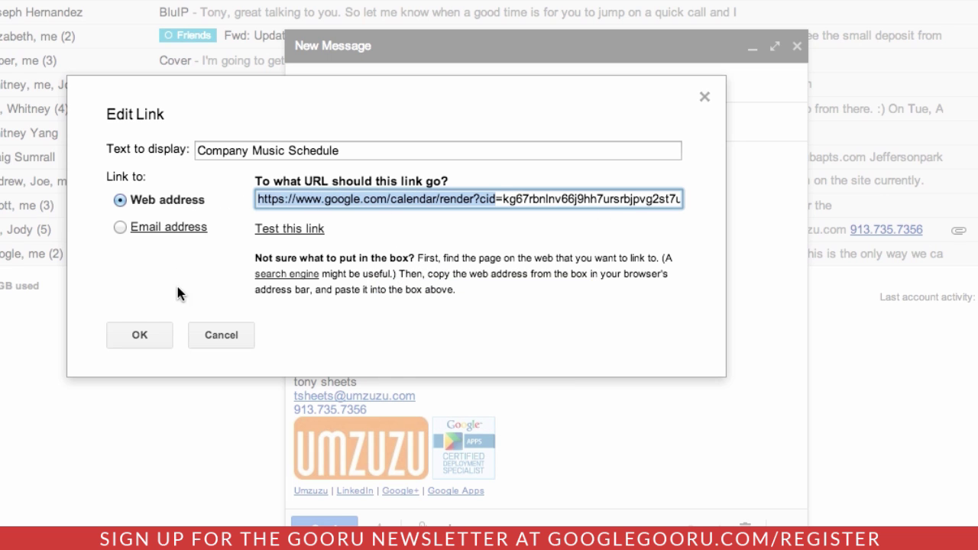
left_click(132, 333)
left_click(498, 175)
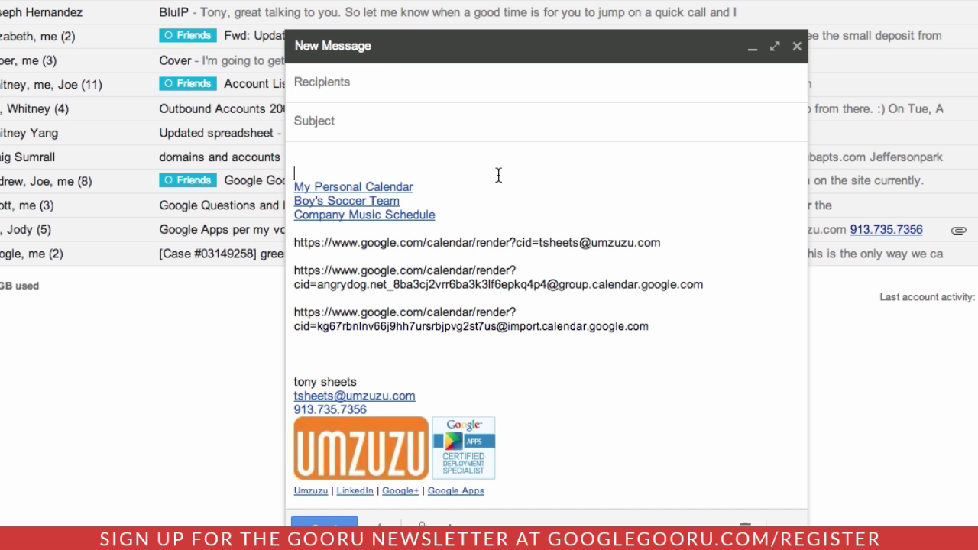
- Open the Company Music Schedule link, reload its render URL, and decline adding Songkick: Your Artists
left_click(424, 217)
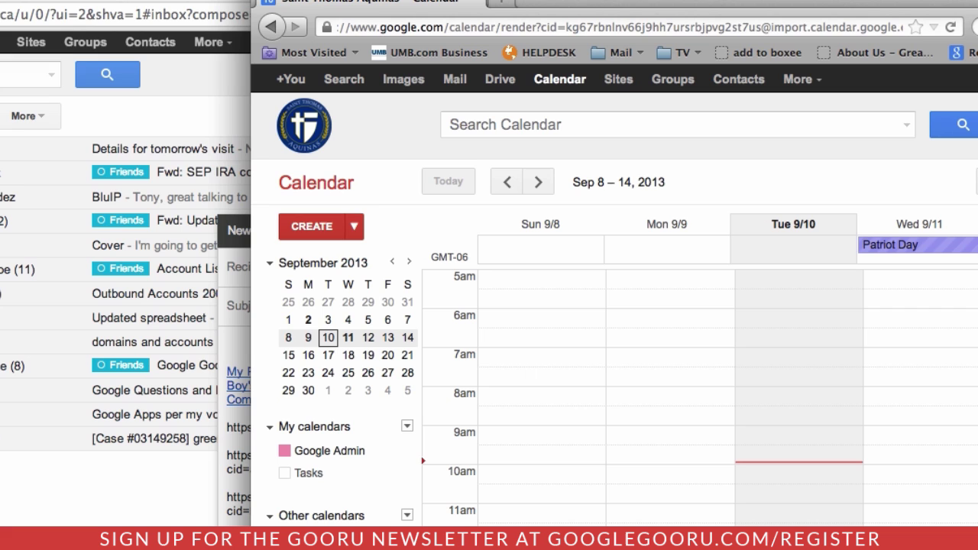
key("super+l")
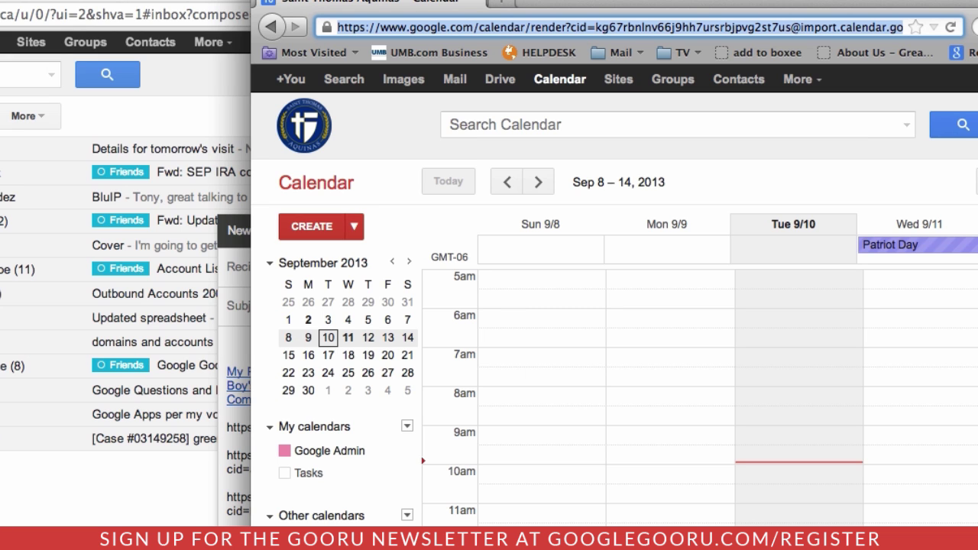
key("Right")
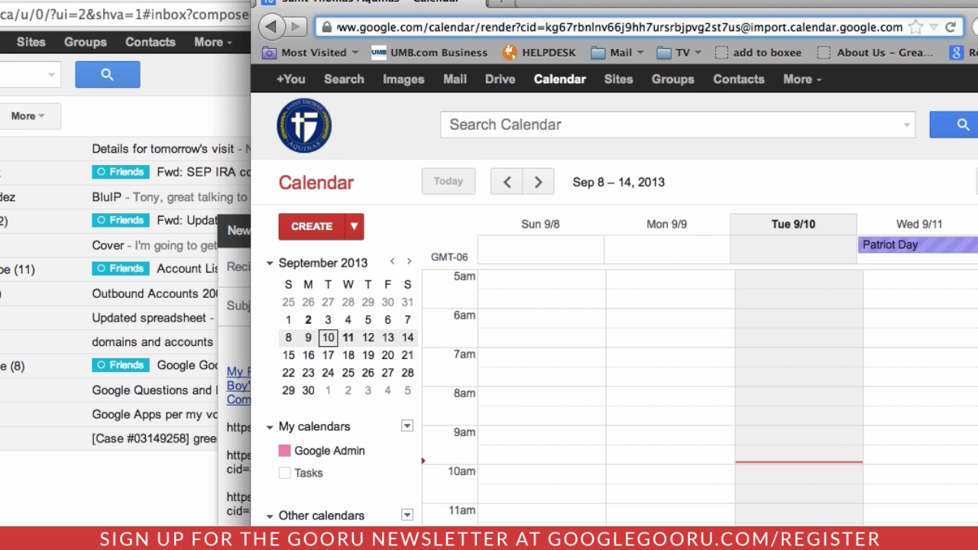
key("Return")
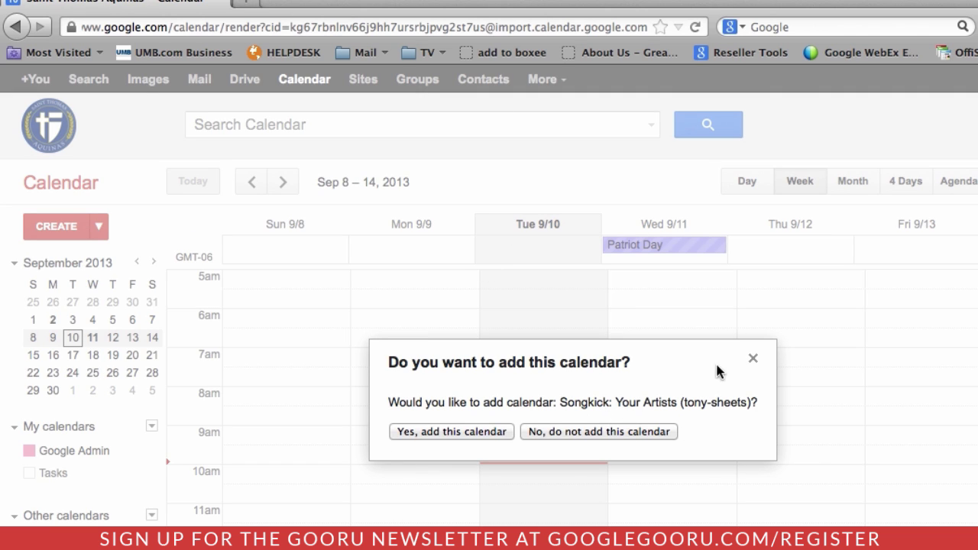
left_click(752, 365)
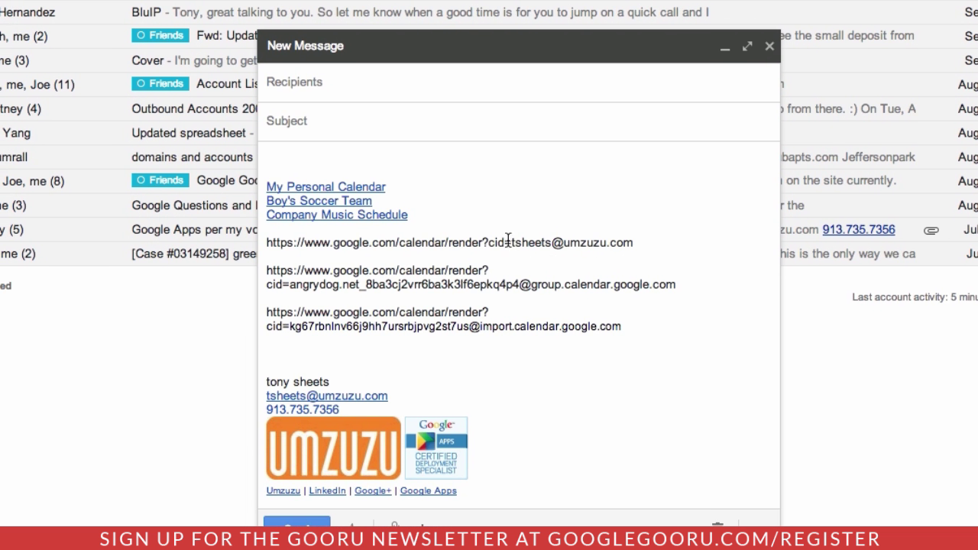
- Point out the cid= calendar ID in the first link and select the whole second link
left_click_drag(512, 243, 632, 238)
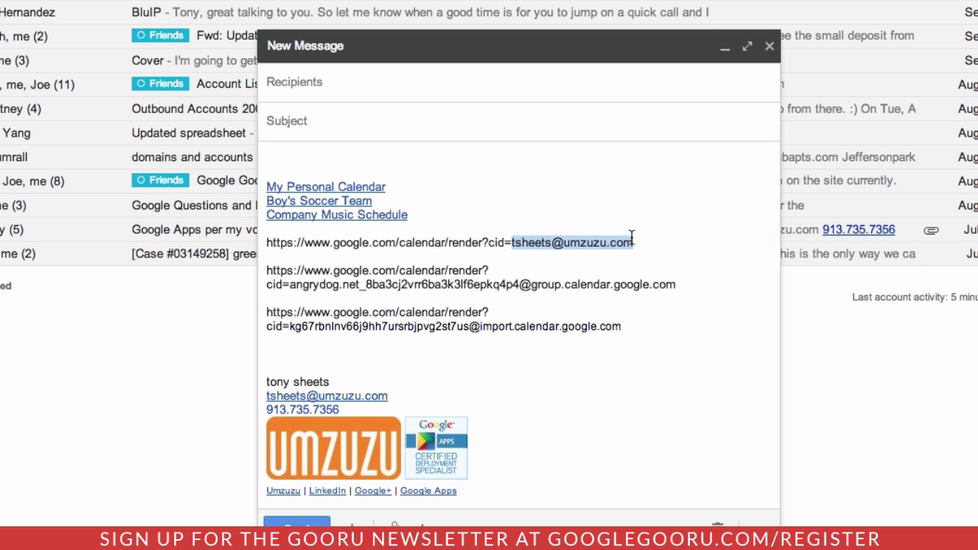
triple_click(417, 286)
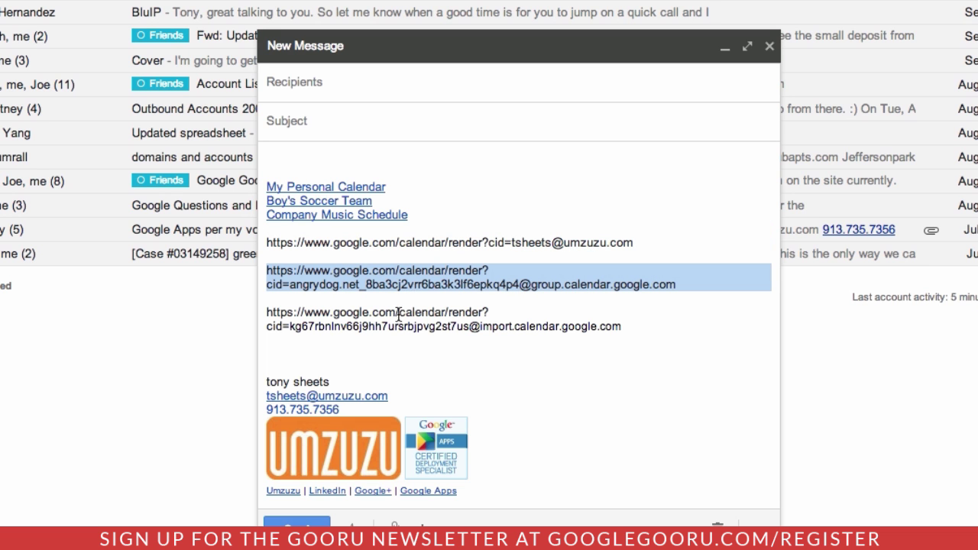
left_click(398, 313)
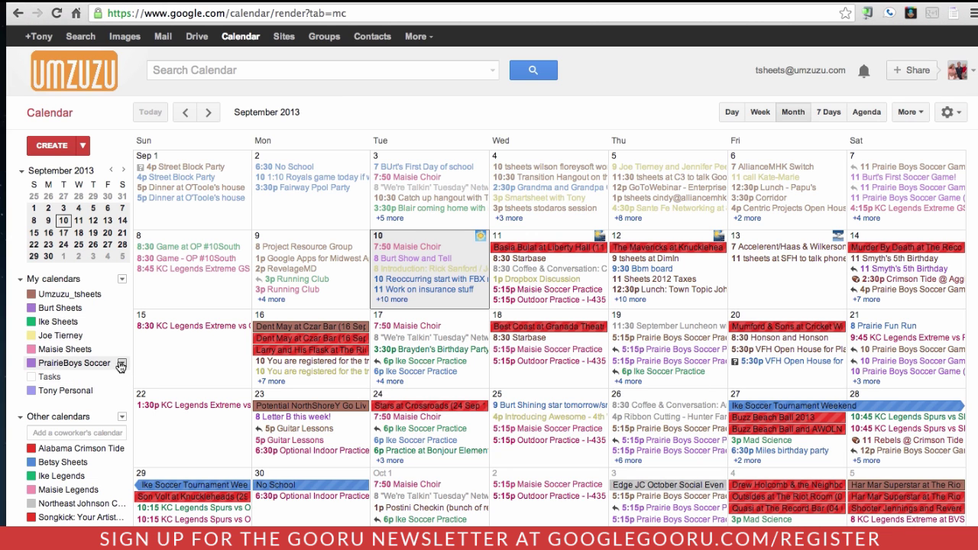
- Choose Share this Calendar from the PrairieBoys Soccer calendar's dropdown menu
left_click(120, 365)
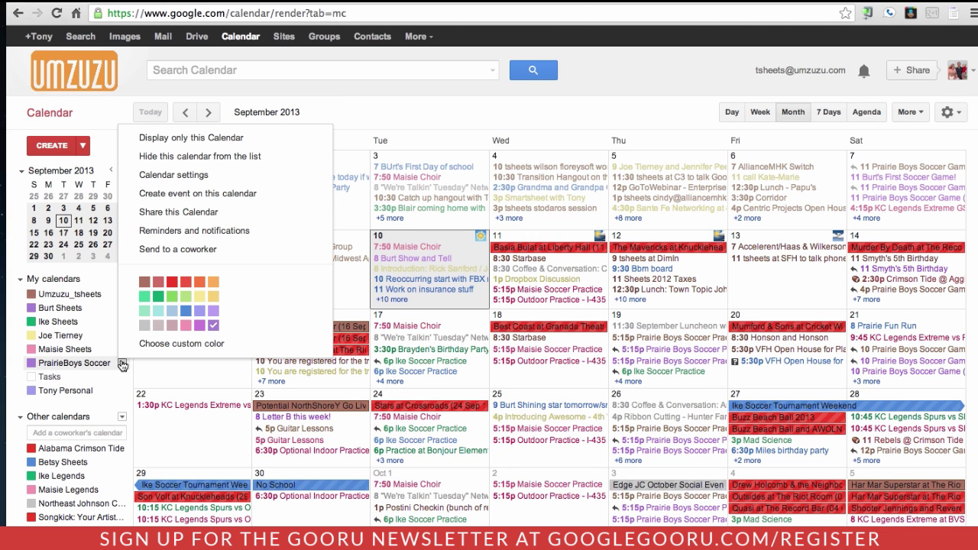
left_click(181, 213)
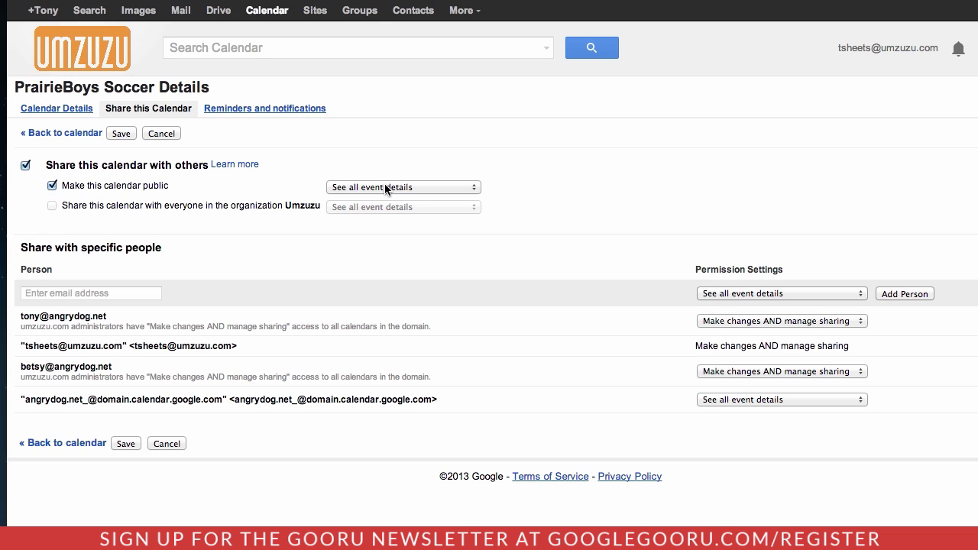
- In Calendar Details, point out the calendar ID, then open the HTML calendar address in the browser
left_click(67, 114)
scroll(185, 356, "down", 5)
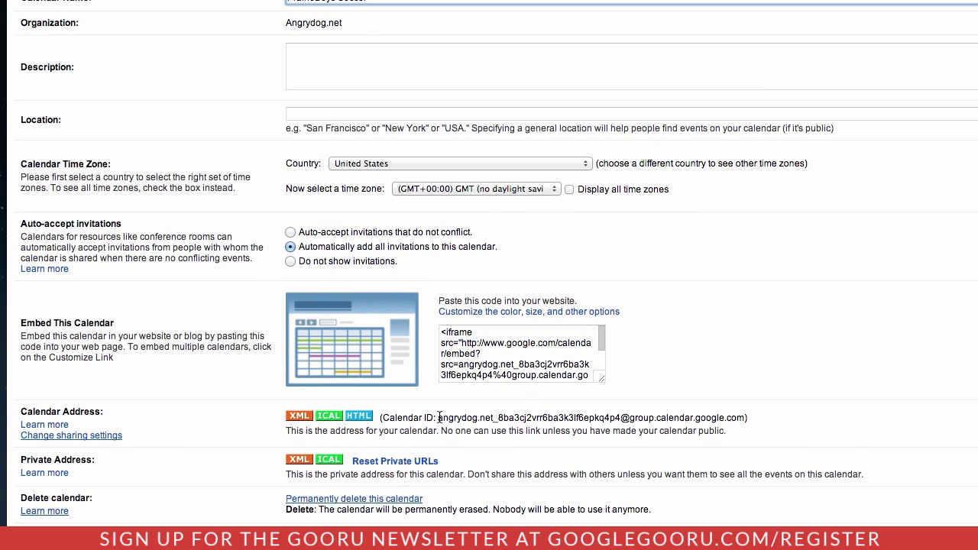
left_click_drag(439, 418, 742, 414)
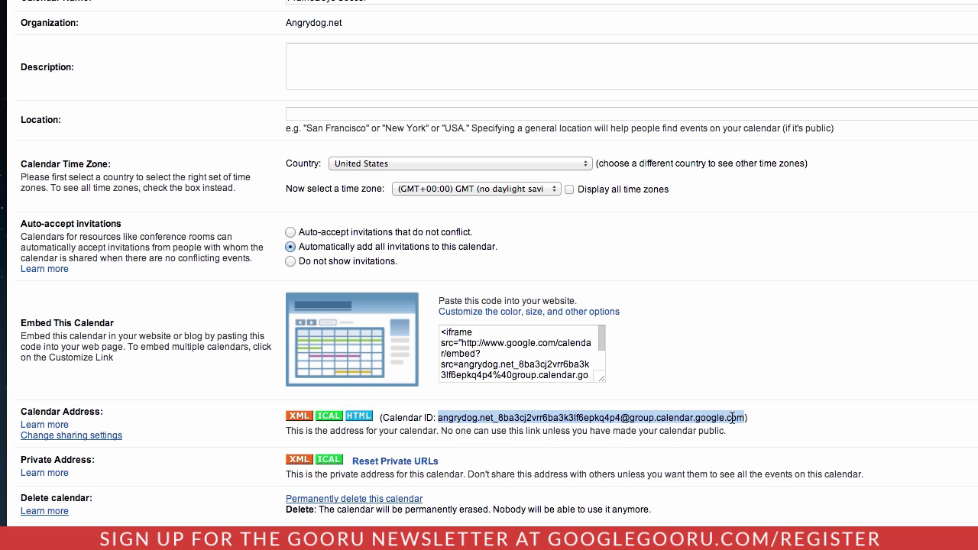
left_click(736, 390)
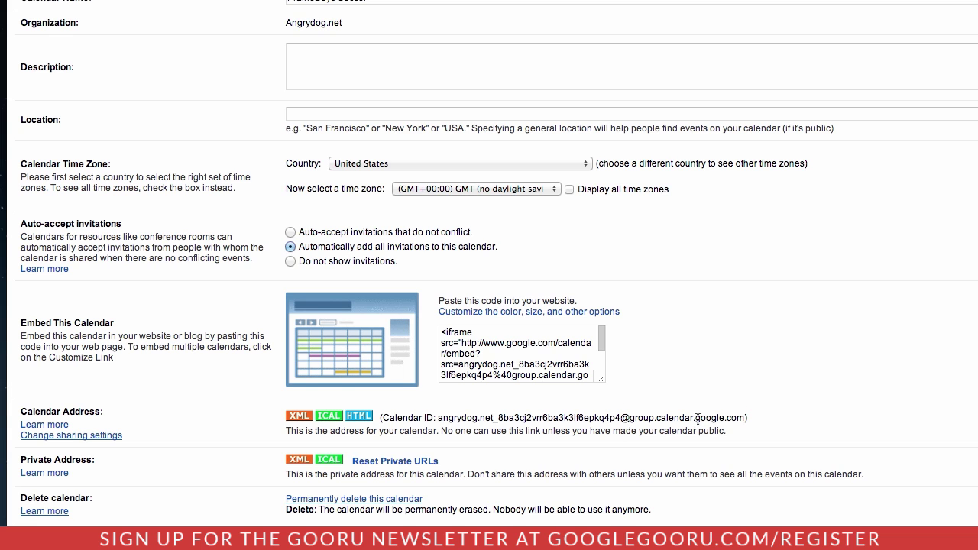
left_click(365, 419)
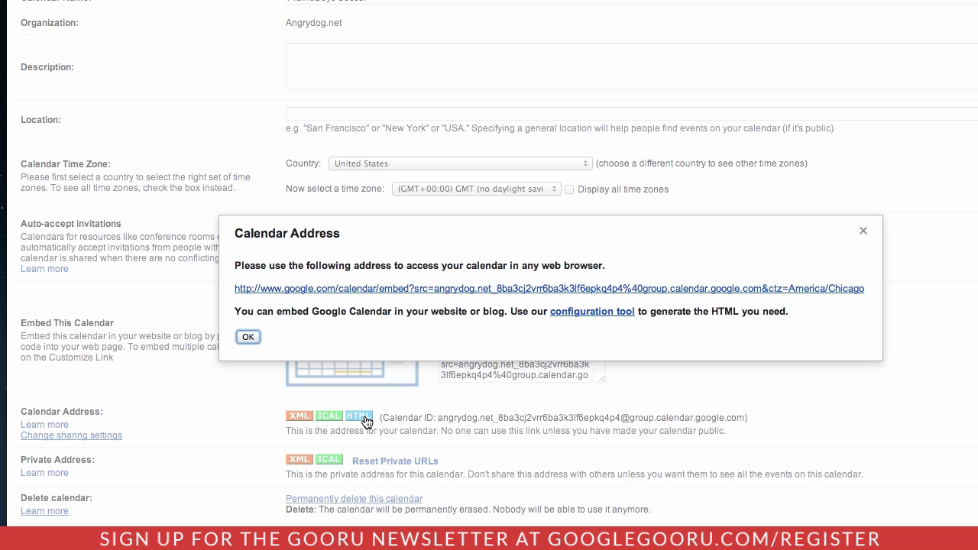
left_click(474, 291)
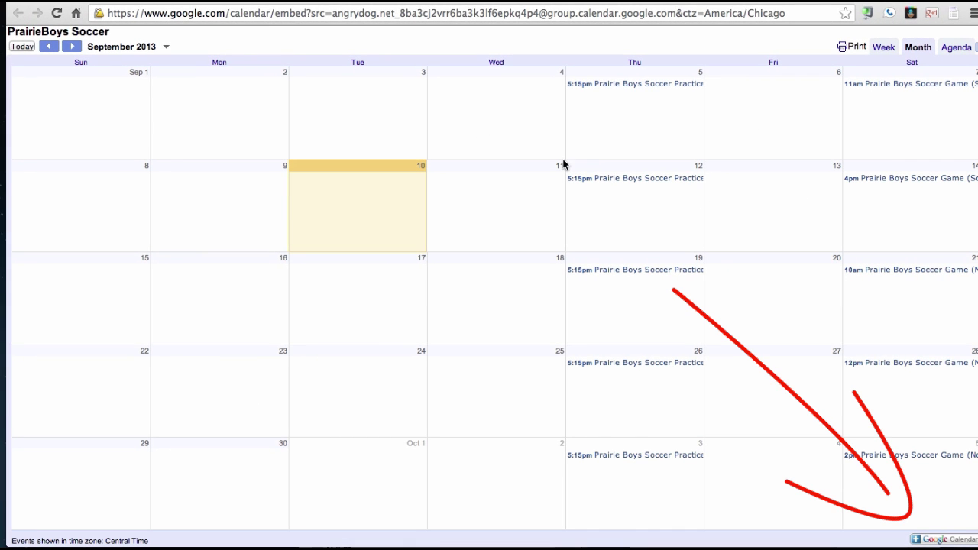
- Open the embedded calendar in Google Calendar and select its calendar/render?cid= address
left_click(938, 540)
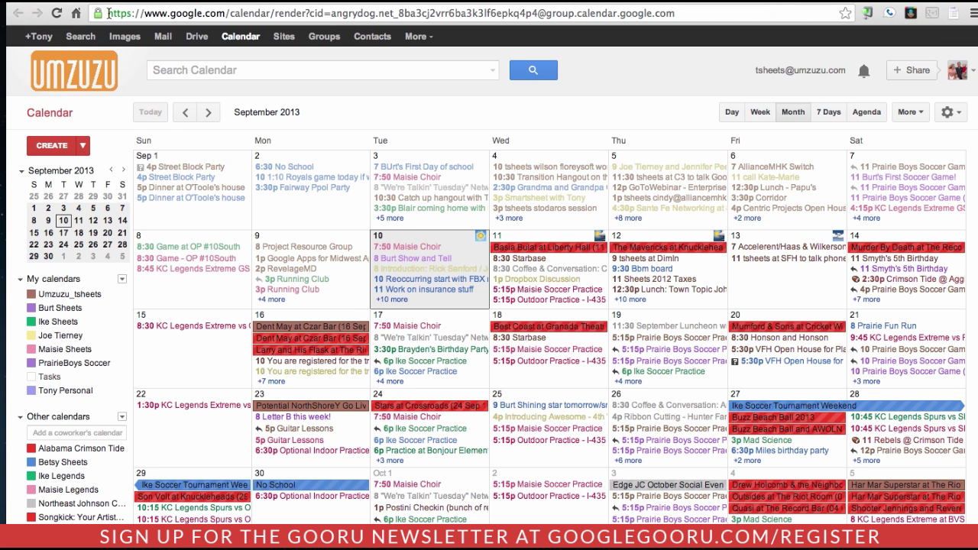
left_click_drag(108, 13, 404, 22)
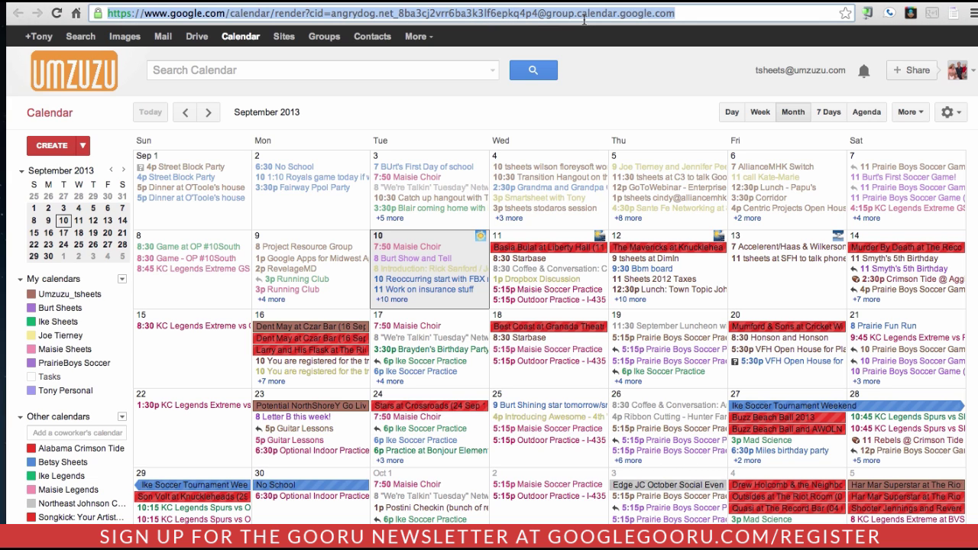
- Copy the first link's calendar/render?cid= prefix and paste it on a new line above the links
left_click(83, 3)
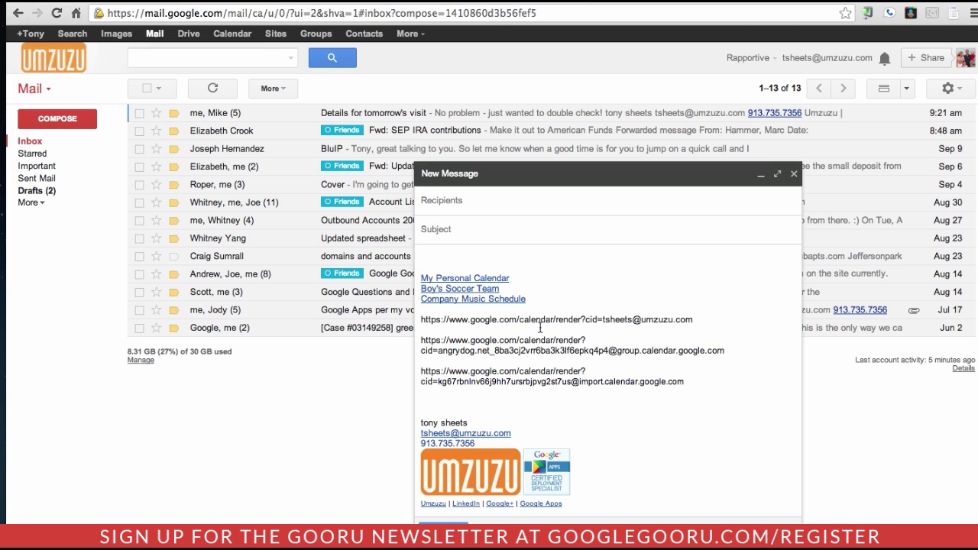
left_click_drag(603, 318, 407, 322)
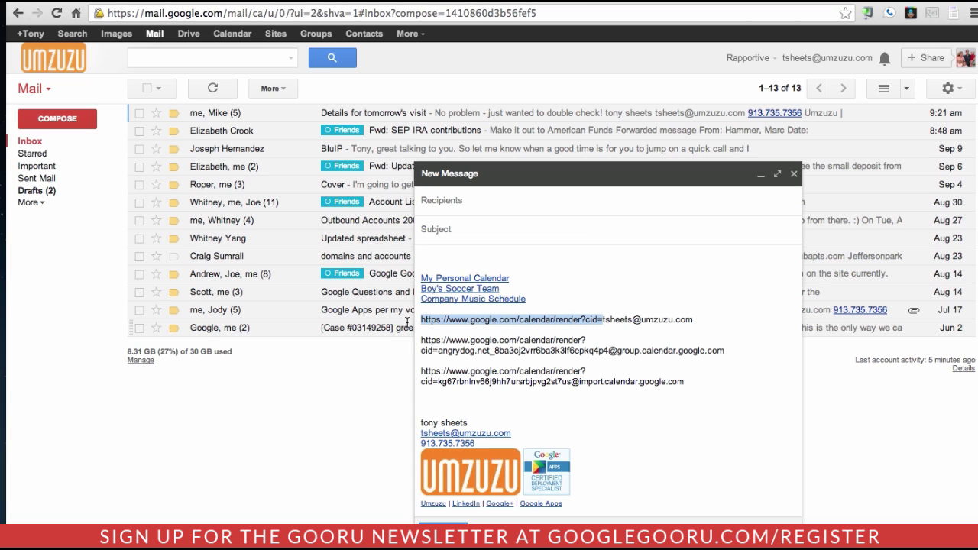
key("ctrl+c")
left_click(432, 312)
key("Return")
key("Return")
key("Return")
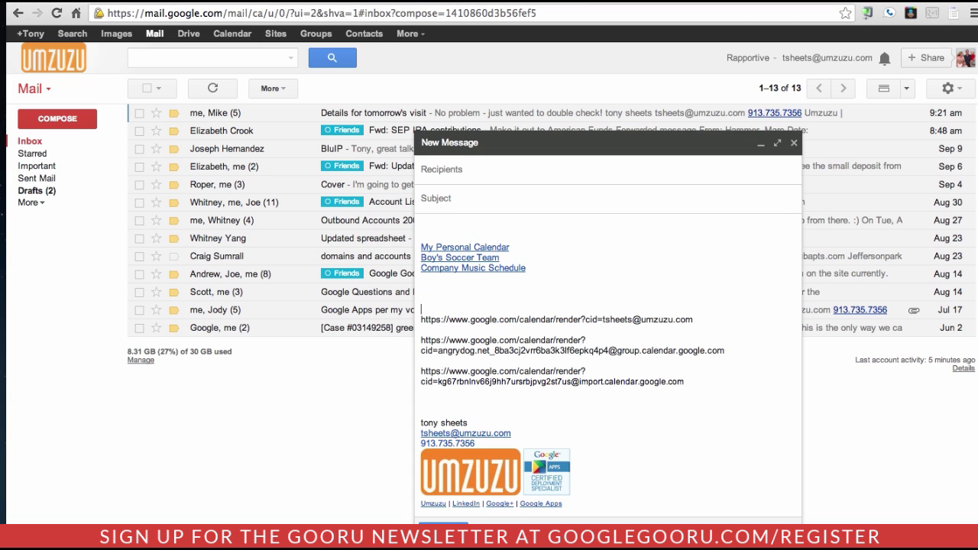
key("ctrl+v")
key("Return")
key("Return")
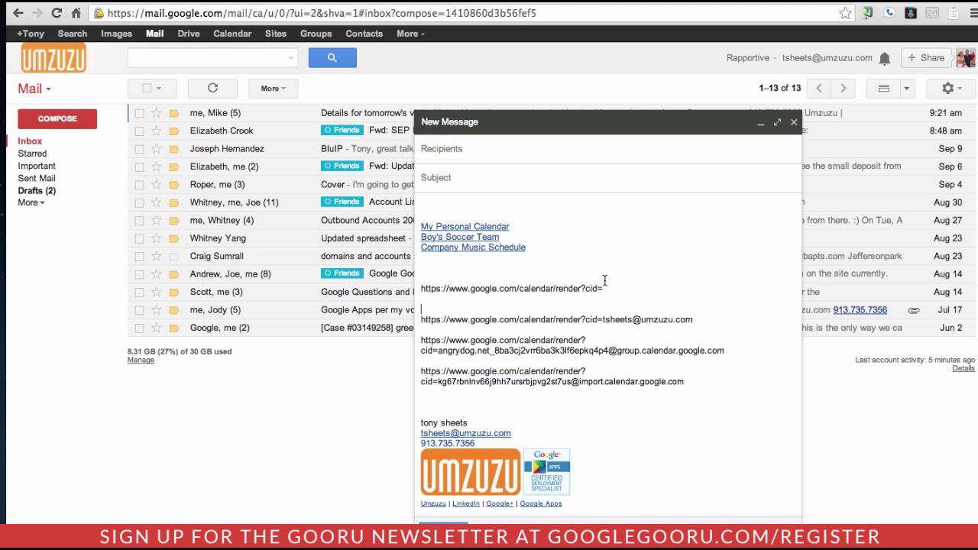
left_click_drag(607, 288, 716, 295)
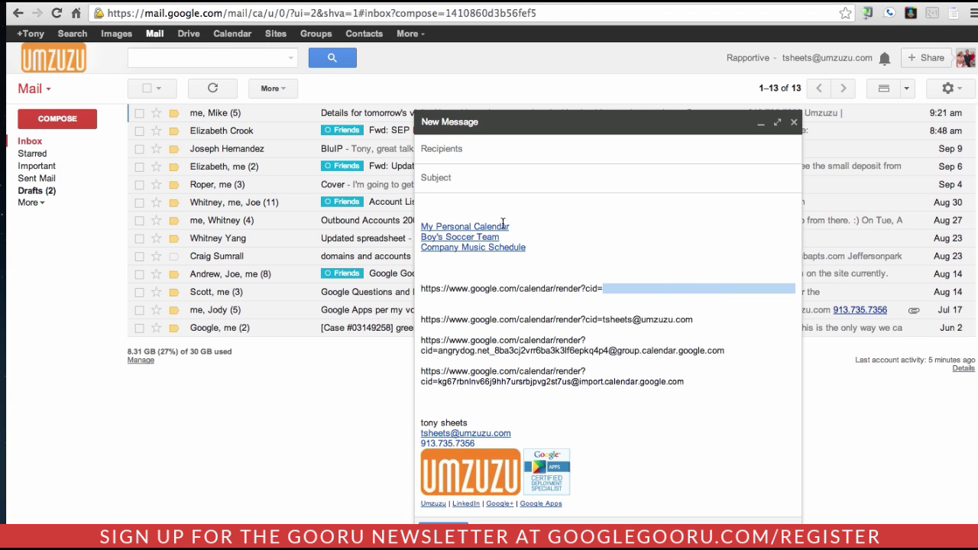